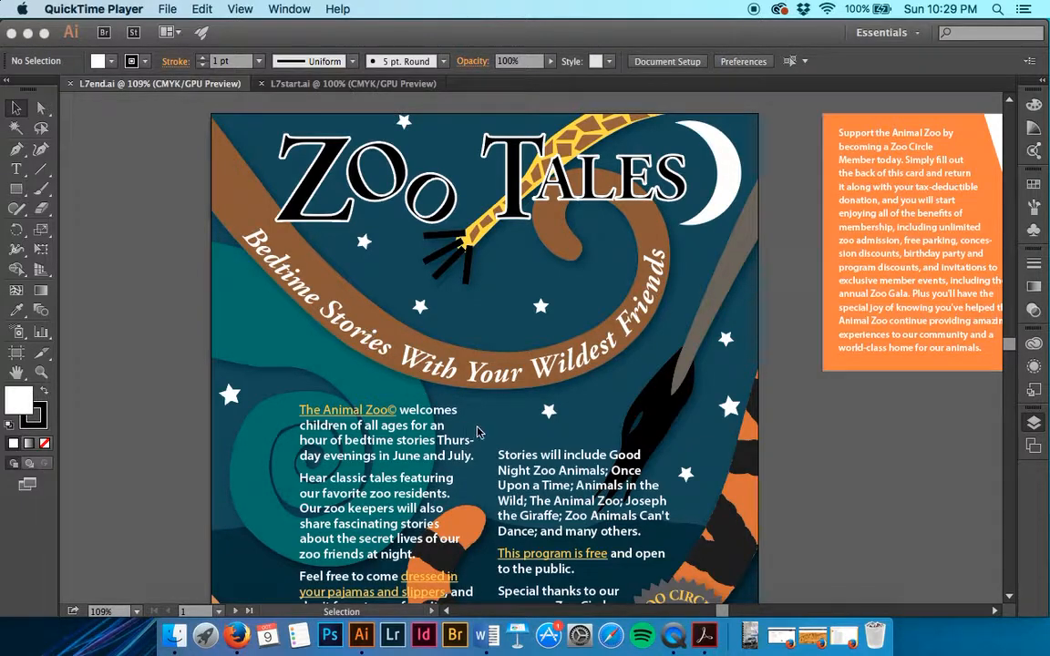
Examine the finished Zoo Tales flyer and its orange membership card in L7end.ai
scroll(464, 319, right, 5)
scroll(463, 319, down, 1)
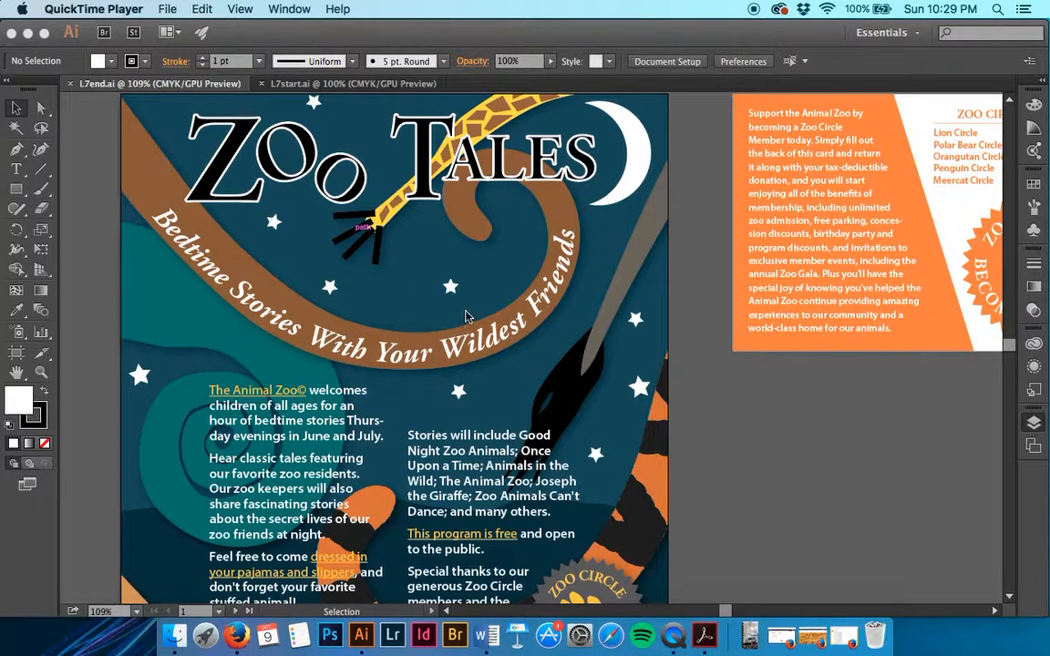
scroll(734, 342, down, 3)
scroll(734, 342, right, 2)
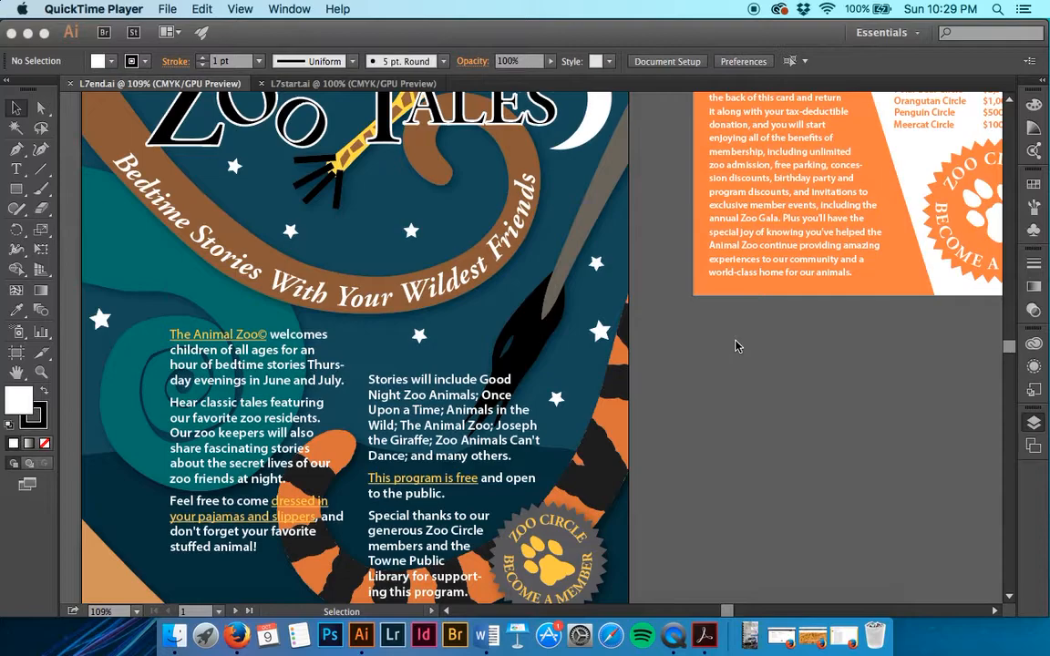
click(736, 345)
key(super+minus)
key(super+minus)
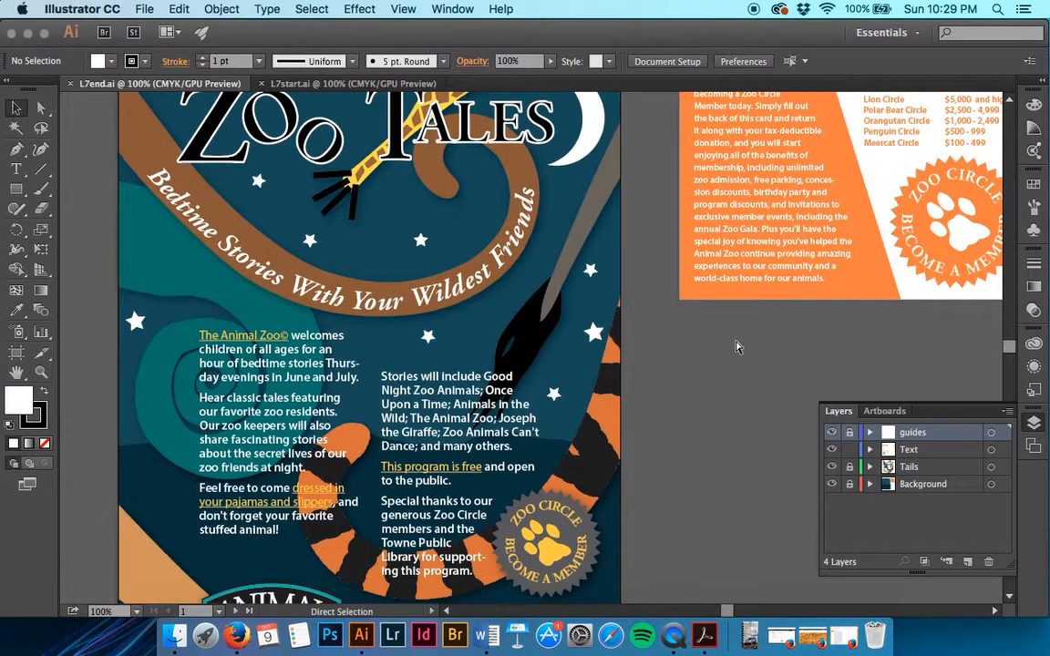
scroll(736, 346, down, 2)
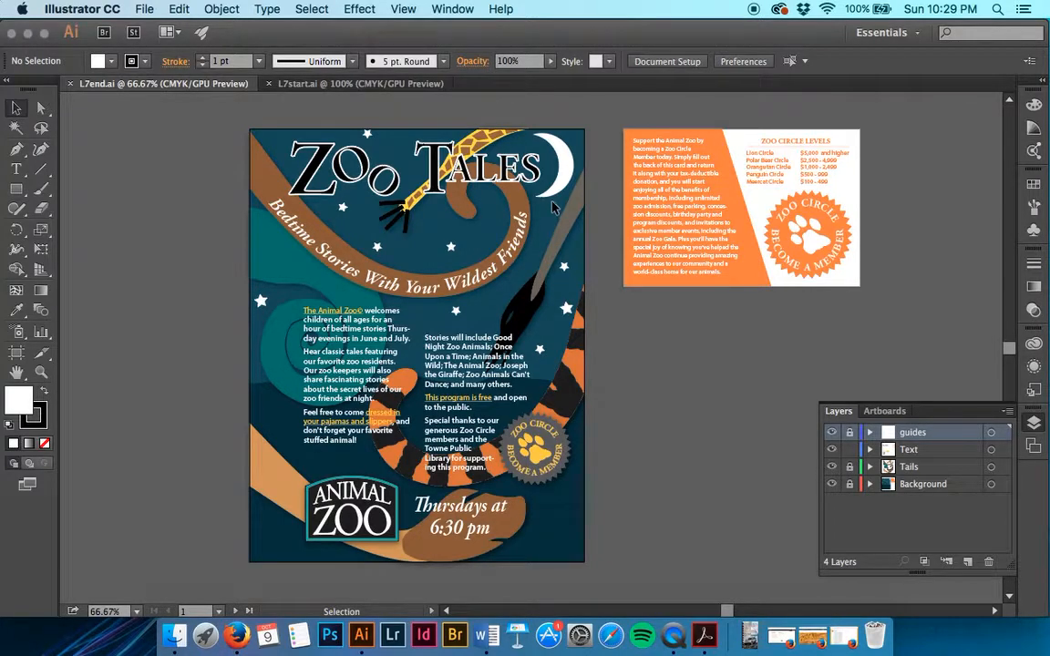
Save L7start.ai as a new Illustrator file named with the author's name followed by "-Zoo", keeping the default Illustrator CC options
click(324, 84)
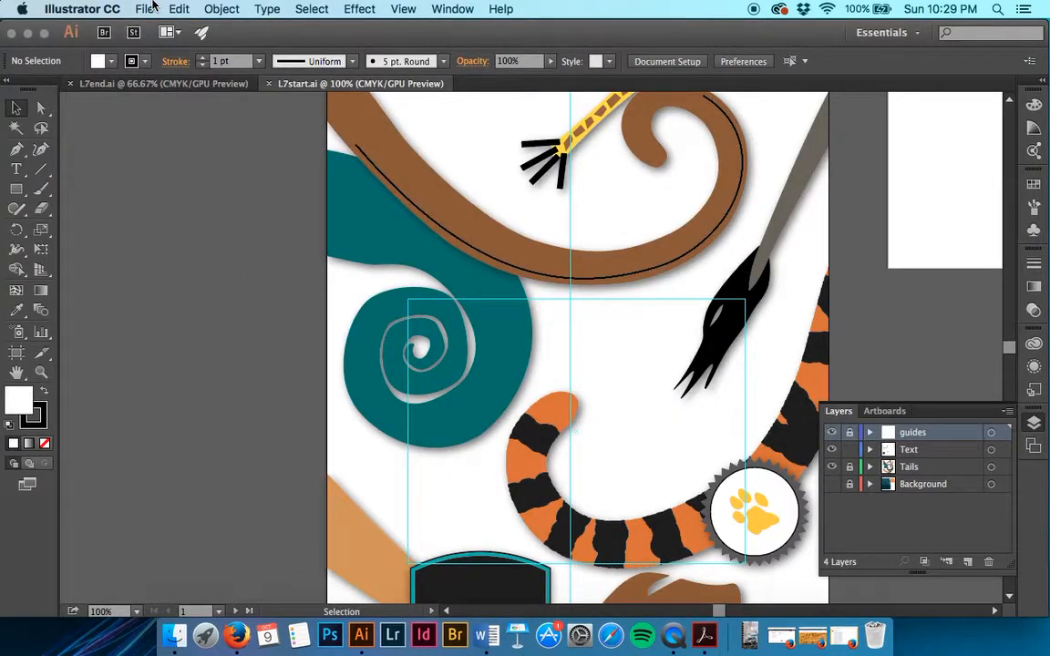
click(146, 9)
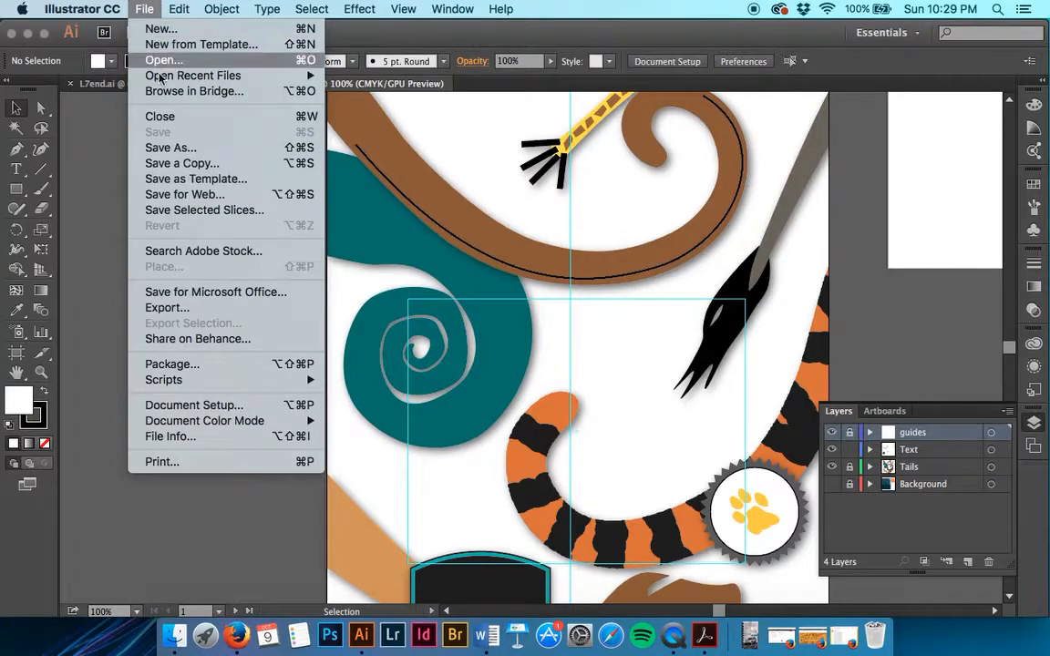
click(176, 150)
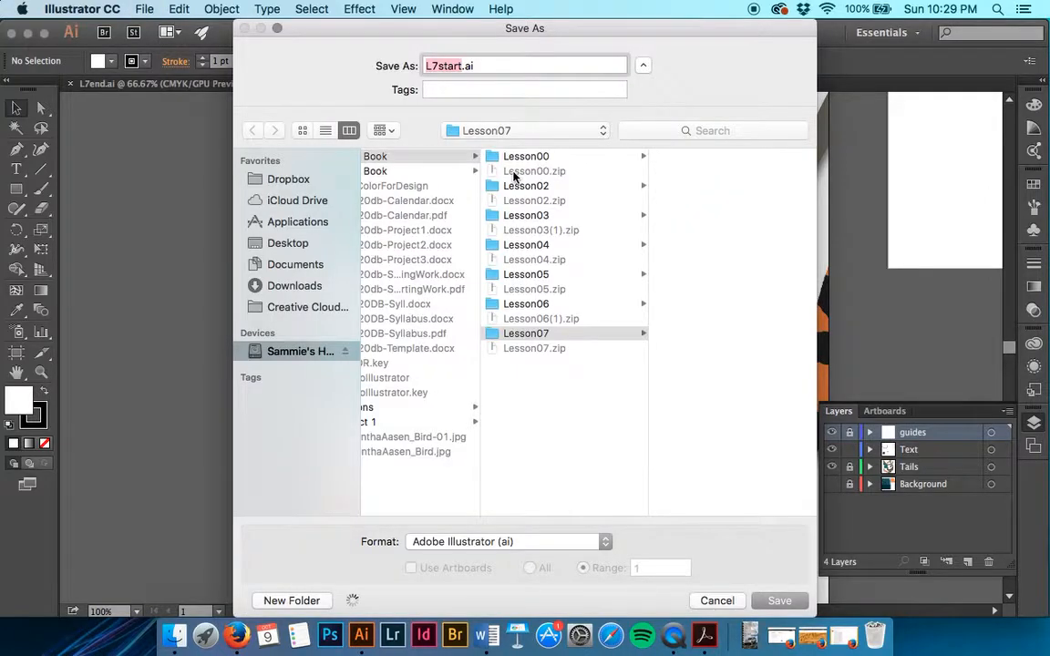
text(SAase)
text(n-)
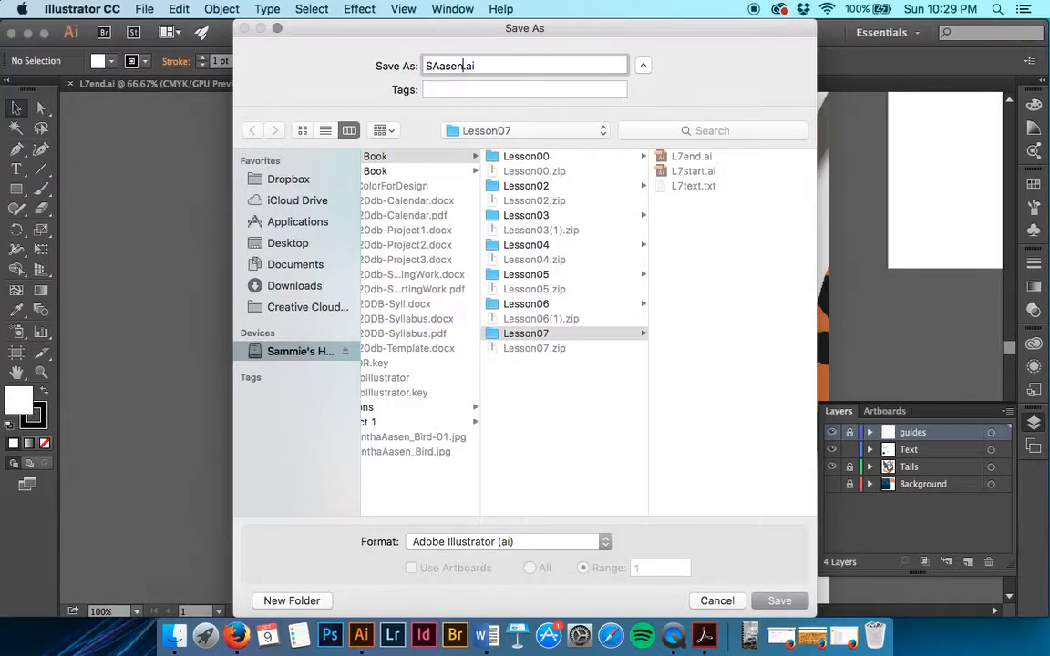
text(Zoo)
key(Return)
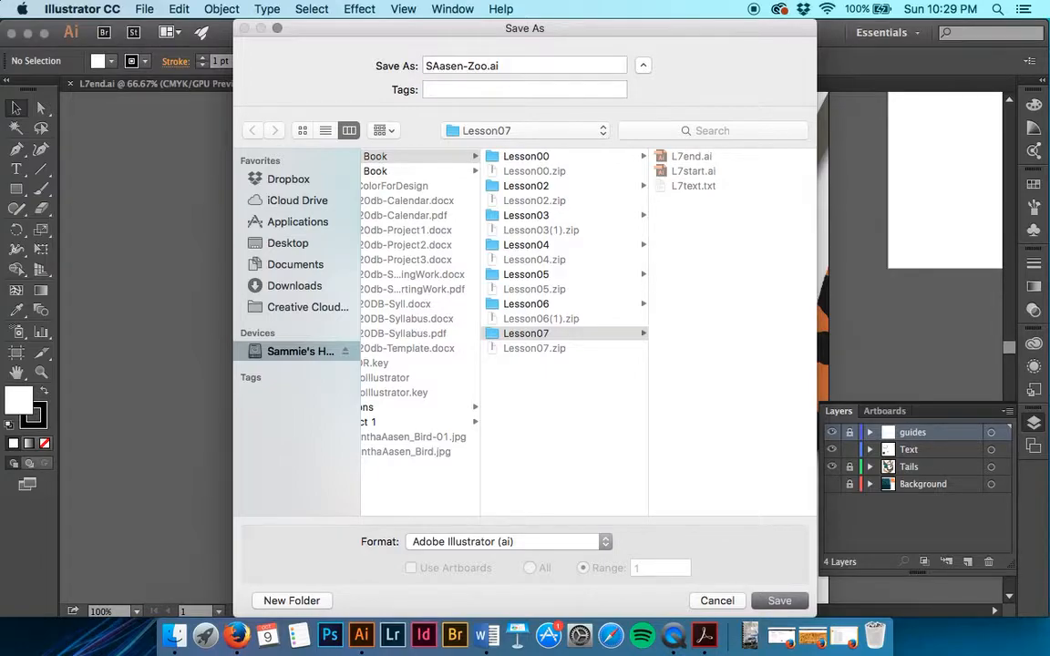
click(782, 603)
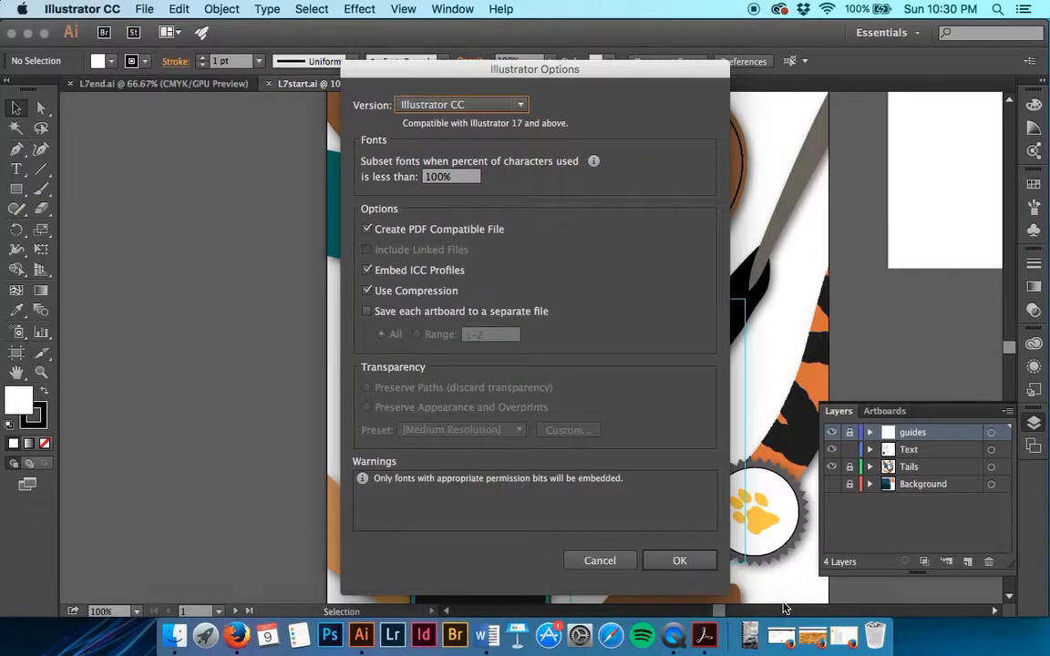
click(679, 562)
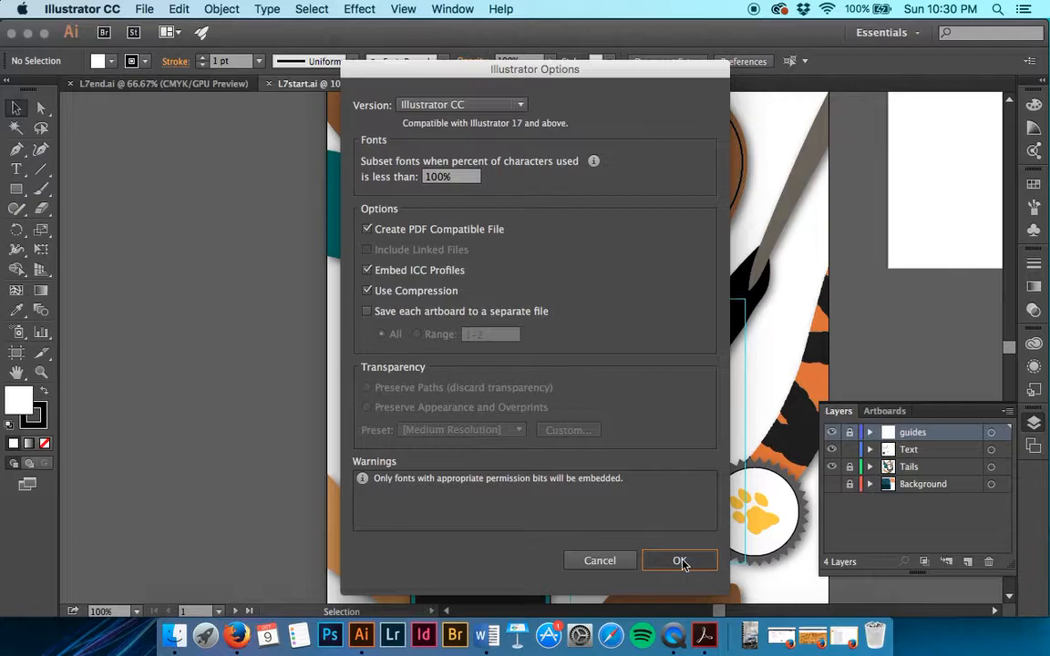
click(680, 561)
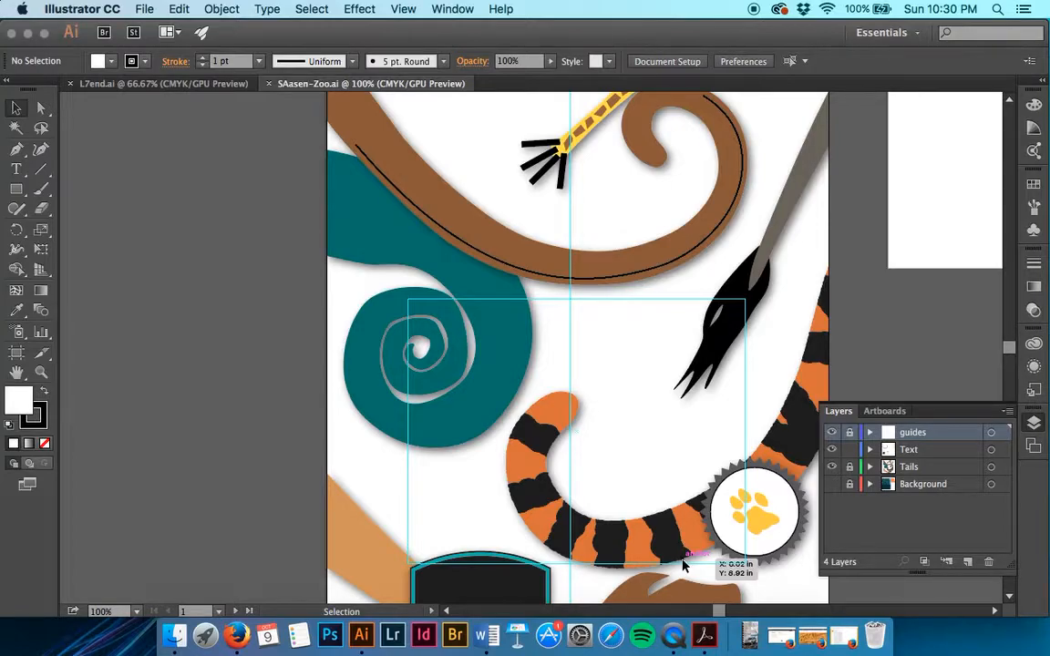
Fit the Flyer artboard in the window, enlarge the view to 150%, and make the Text layer active
scroll(744, 291, up, 2)
scroll(745, 291, right, 2)
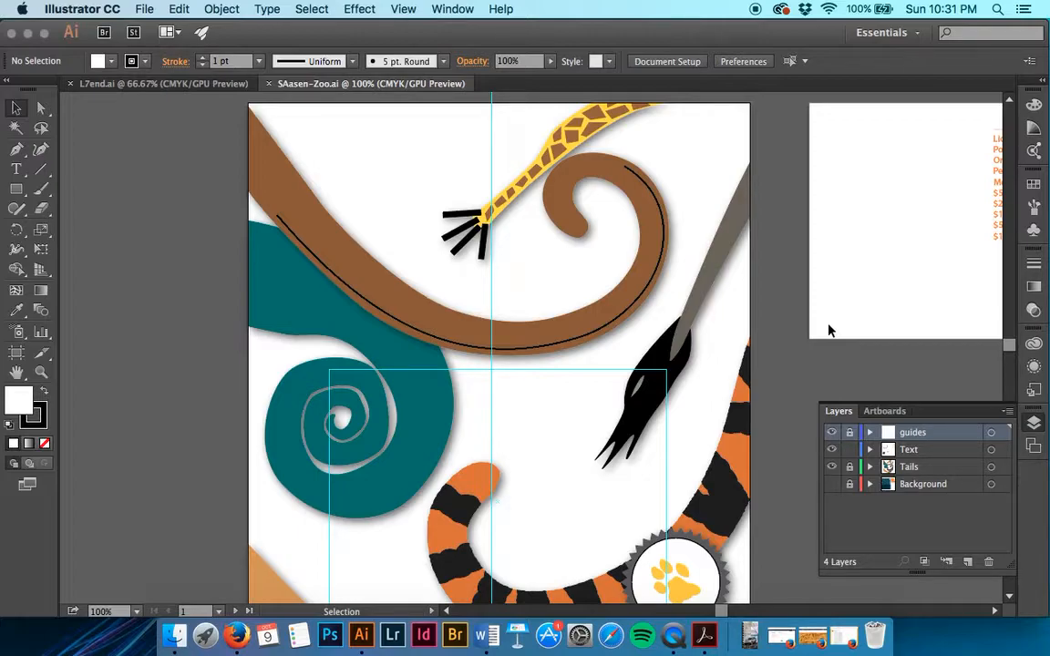
click(885, 411)
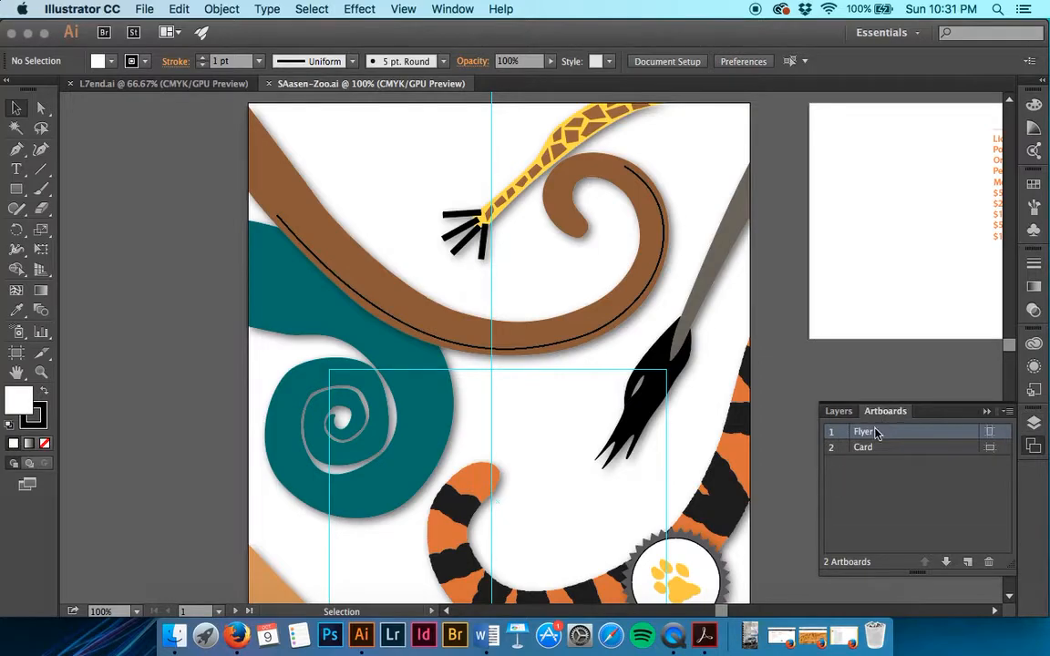
double_click(875, 433)
click(838, 411)
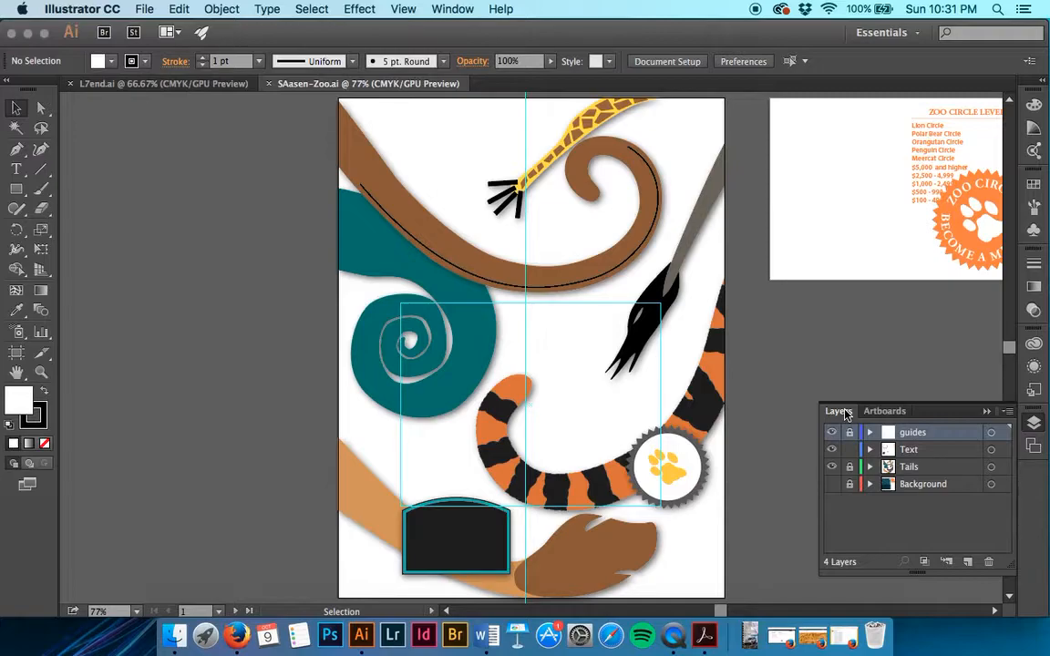
key(super+equal)
key(super+equal)
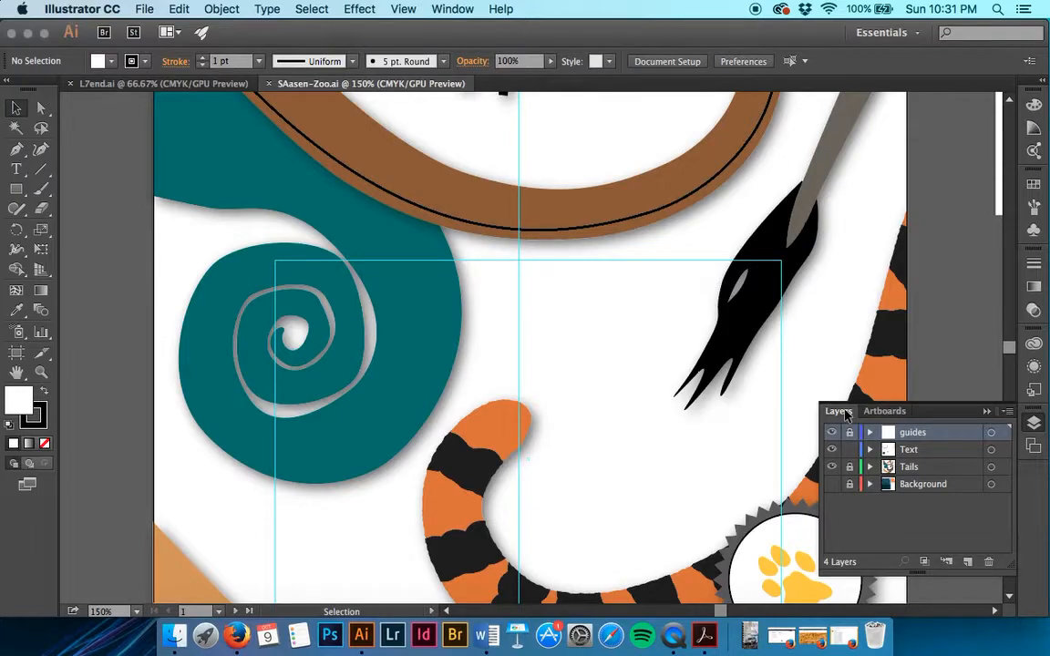
click(923, 453)
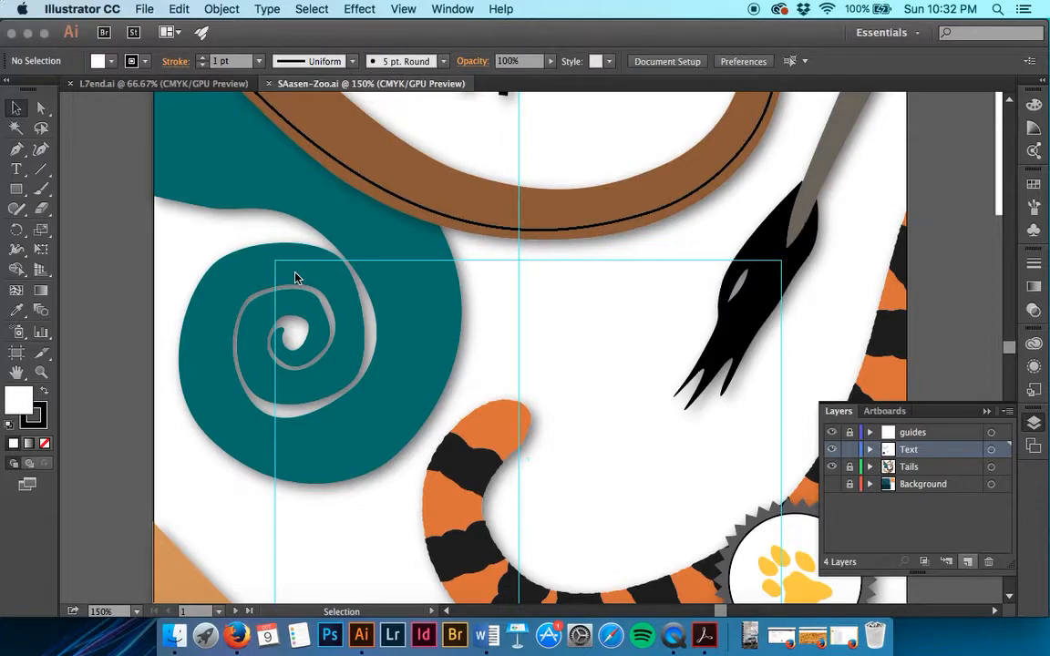
Add point type reading "ZOO TALES" in the white space inside the curve of the brown tail
key(t)
scroll(295, 278, down, 2)
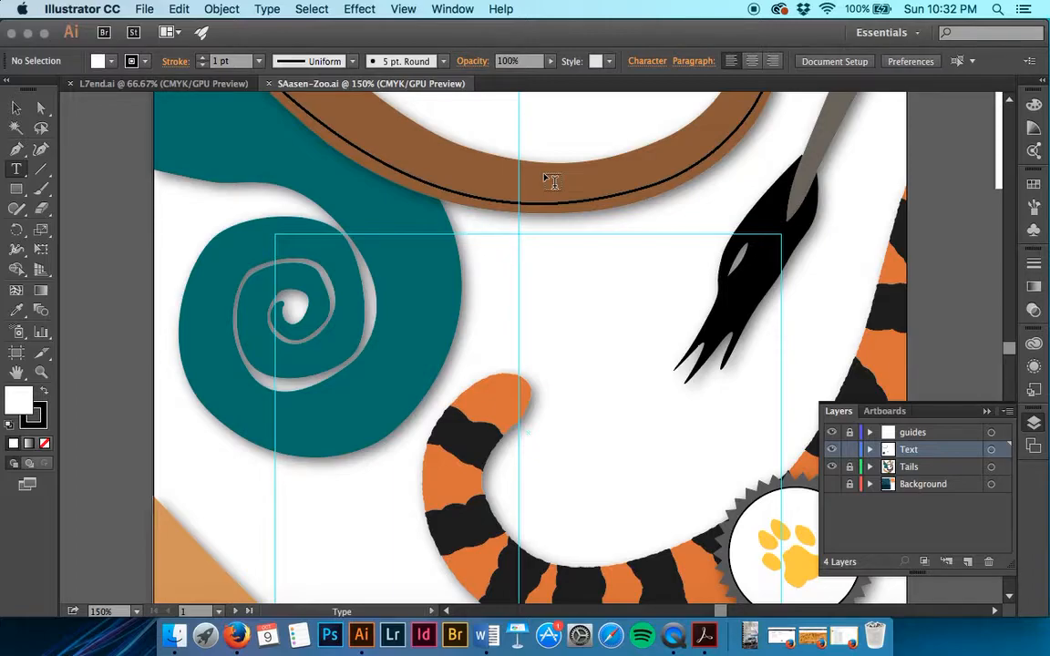
scroll(551, 180, up, 5)
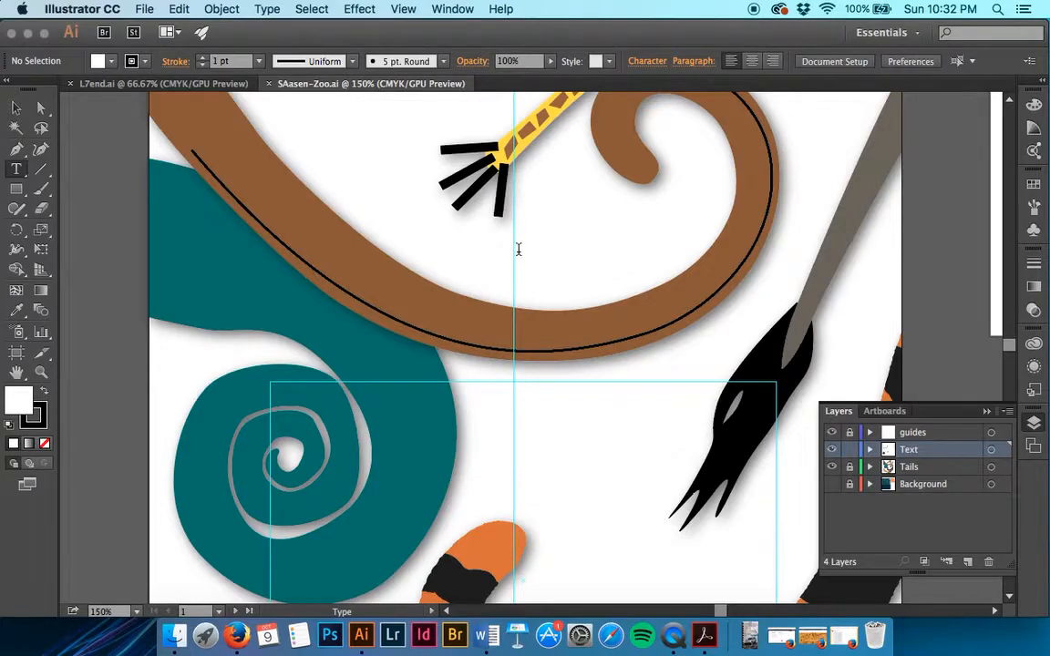
click(519, 249)
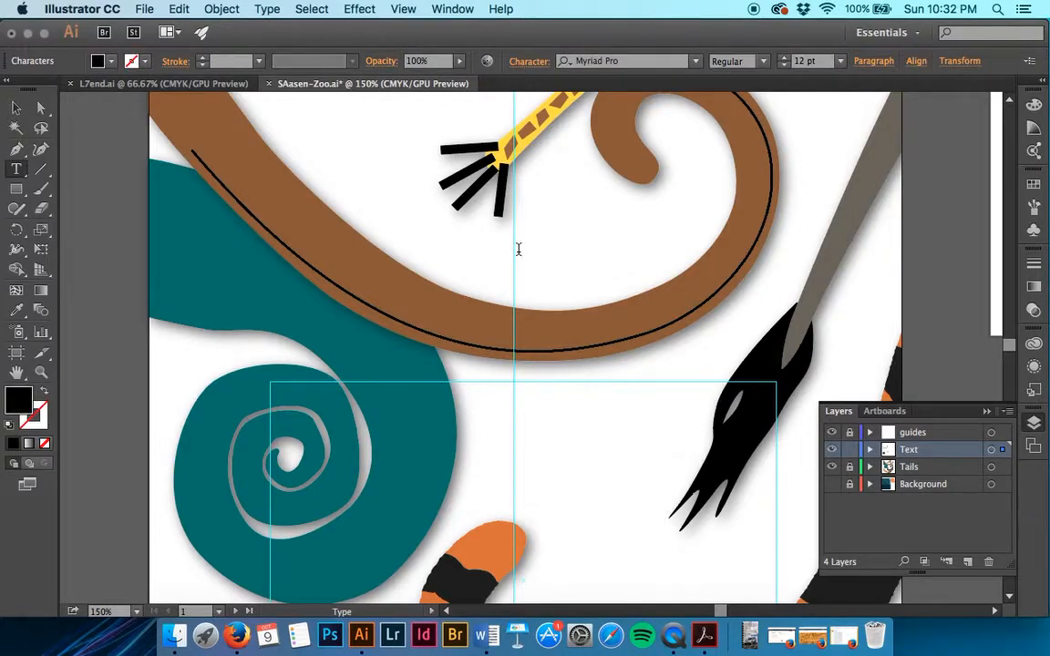
text(zoo TALES)
text(v)
key(BackSpace)
click(15, 107)
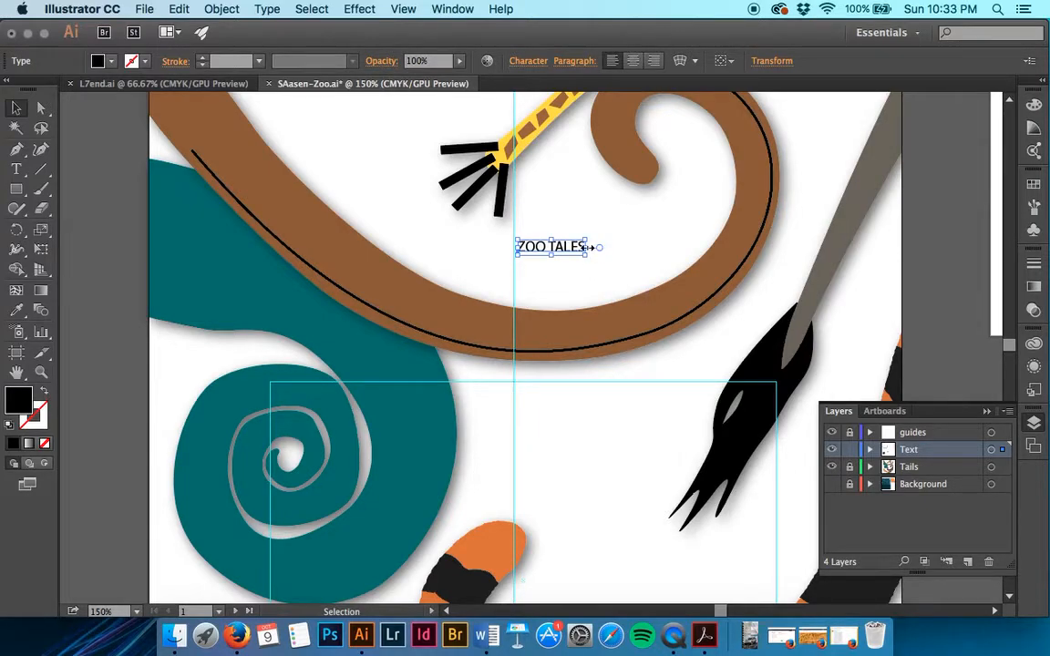
Try stretching the "ZOO TALES" point type horizontally and undo the distortion
drag(589, 247, 650, 247)
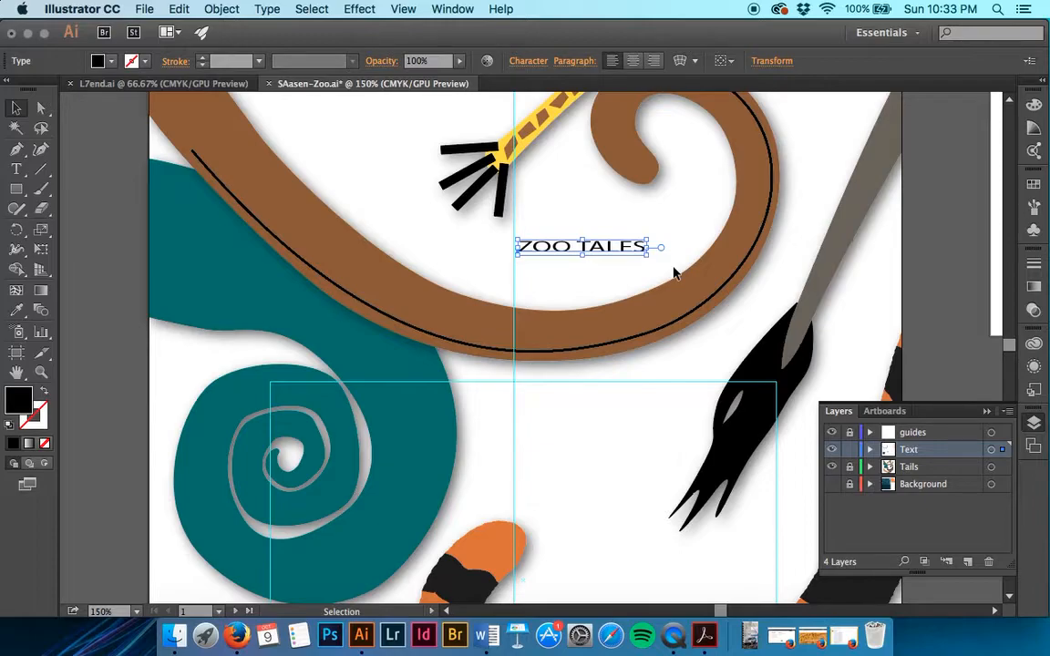
key(super+z)
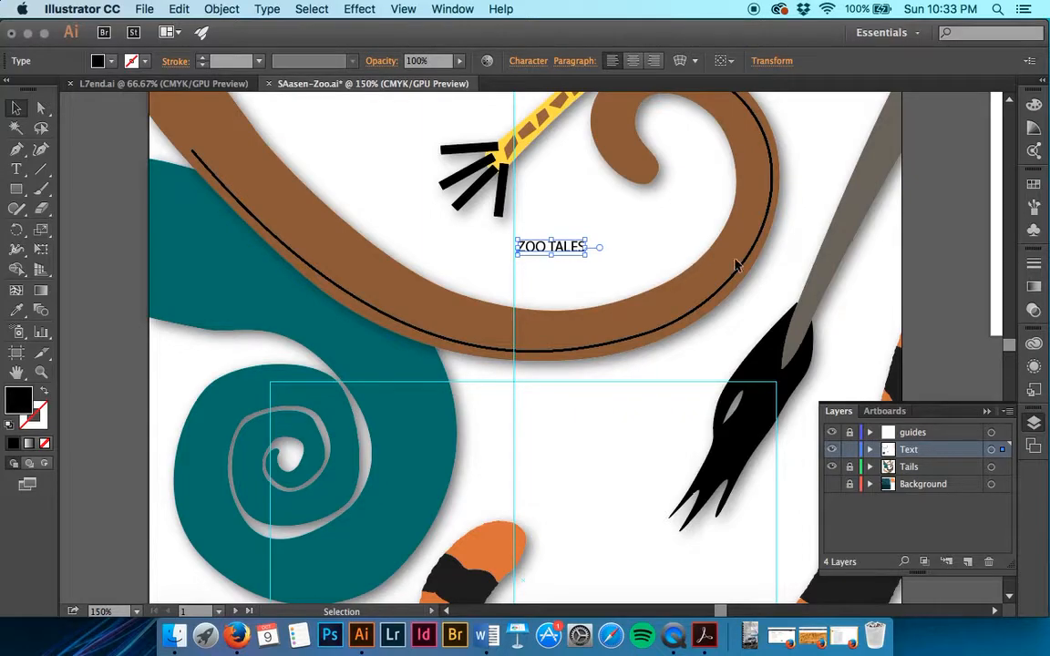
Switch to the saved "zoo sign" view of the flyer
click(885, 411)
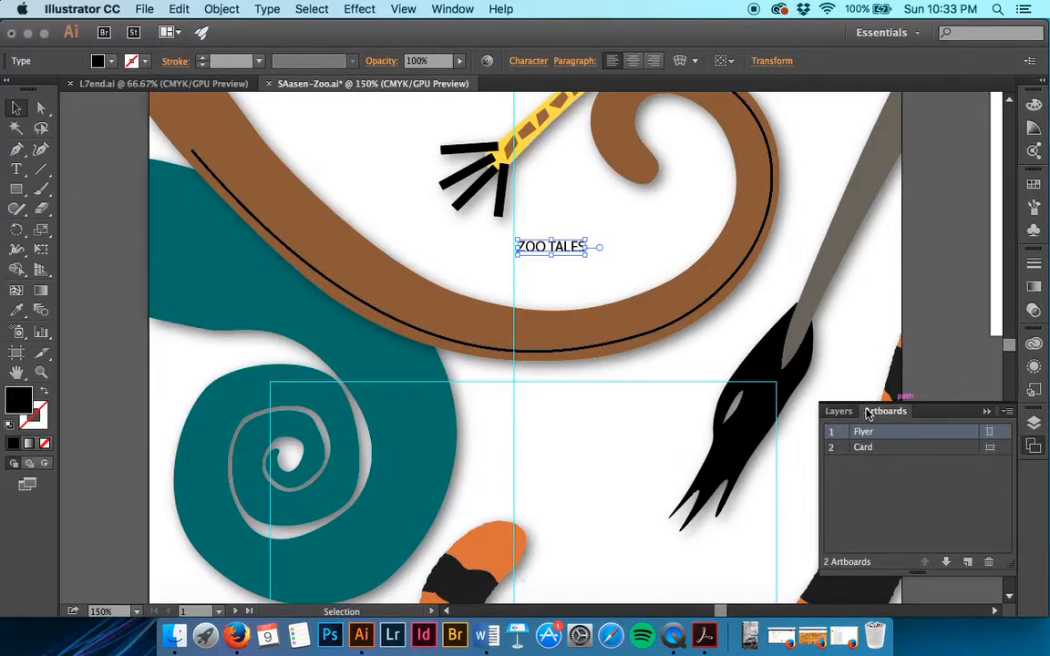
click(839, 412)
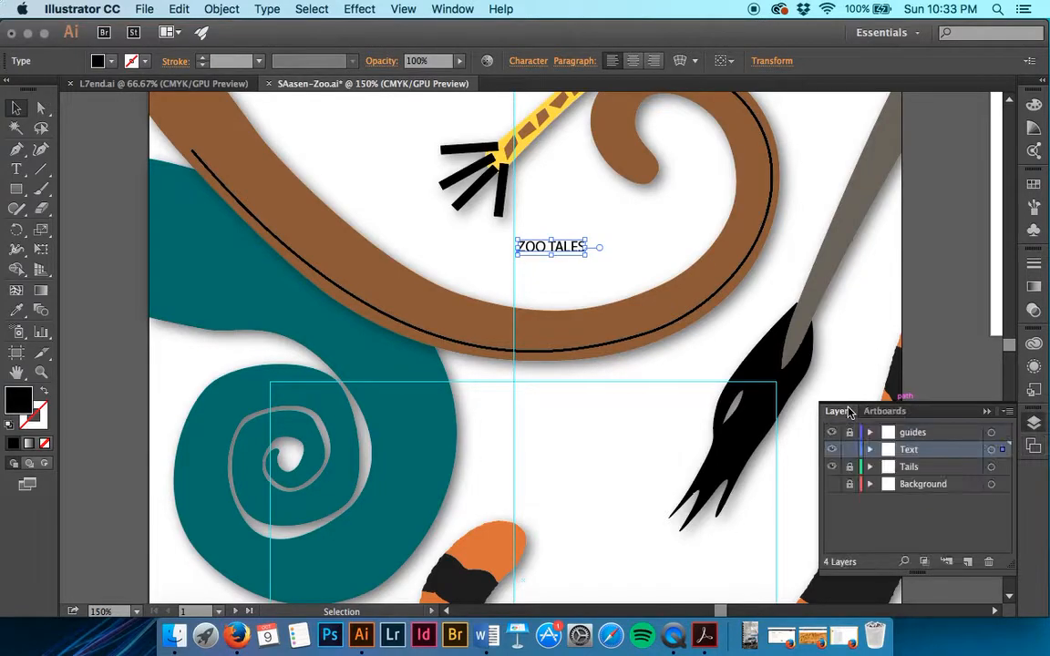
click(403, 8)
scroll(451, 321, down, 2)
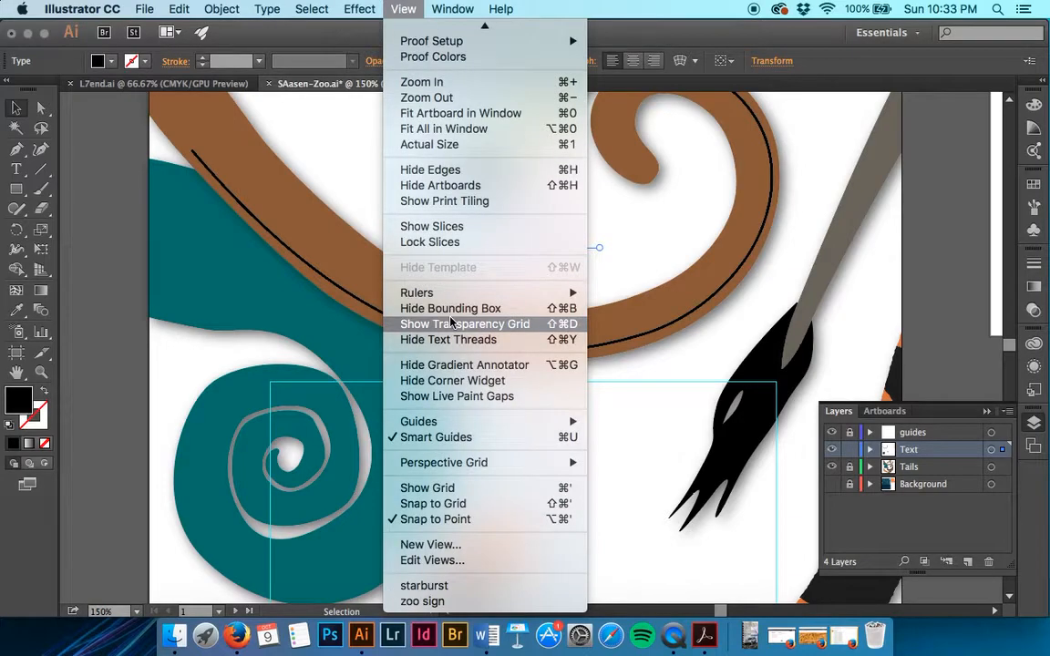
scroll(444, 36, up, 2)
scroll(444, 37, down, 2)
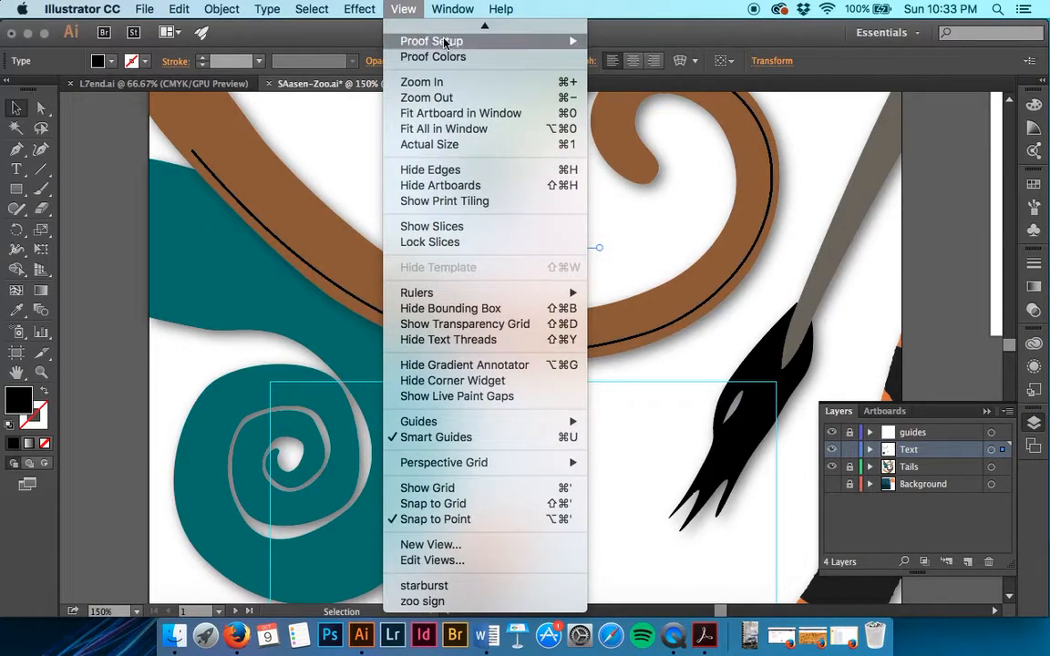
click(482, 601)
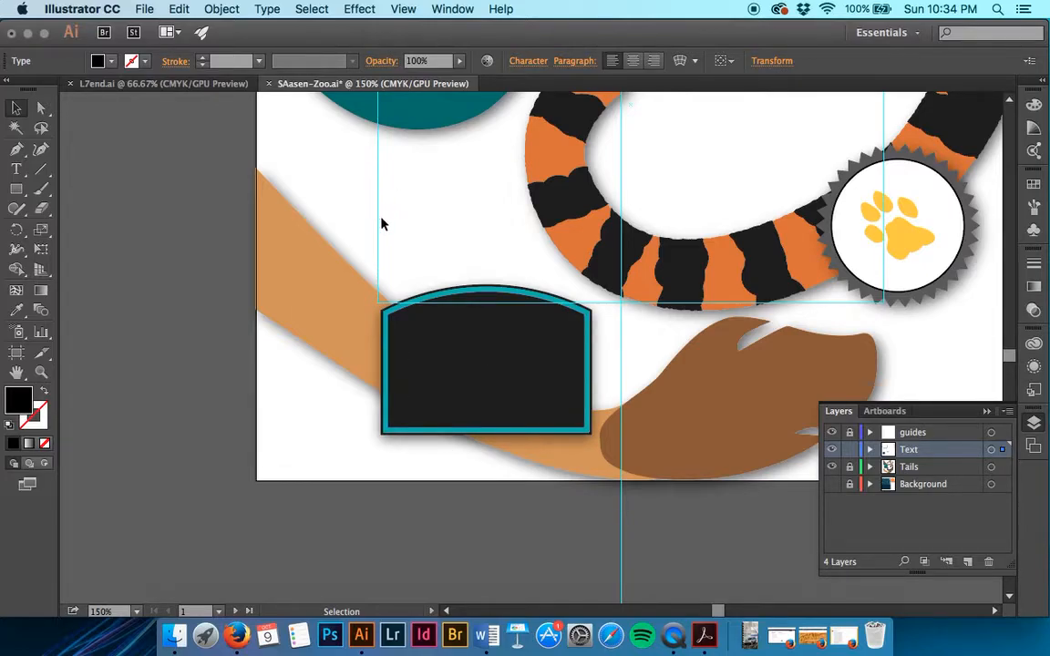
Create an area type box about 1.5 by 1 in just above the dark sign and enter "Safari Zoo" in it
click(16, 169)
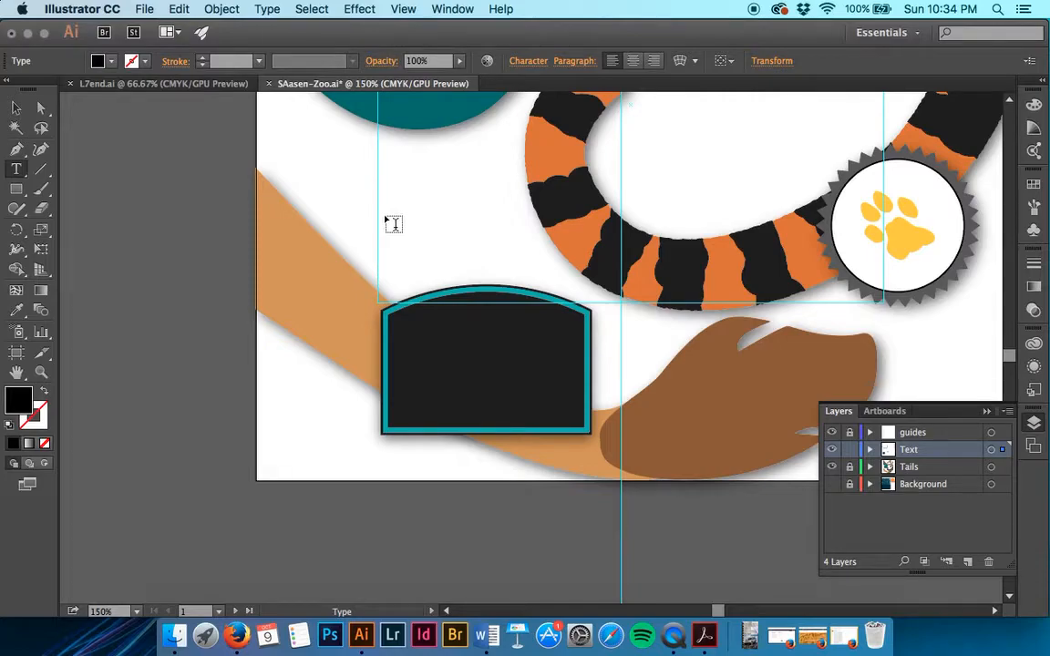
drag(386, 217, 524, 300)
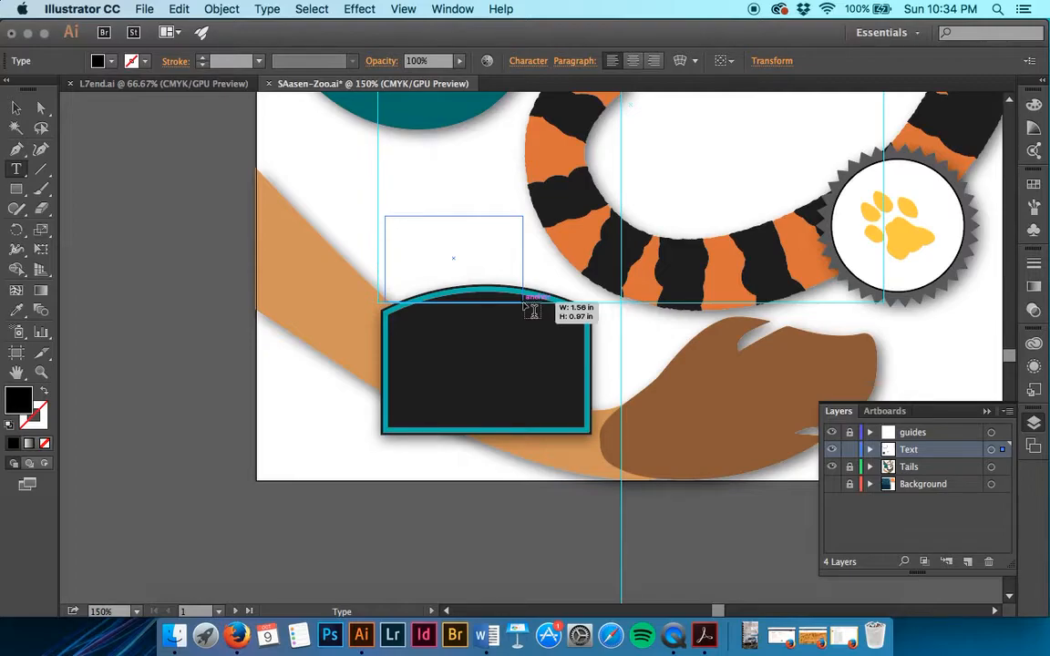
mouse_move(532, 311)
mouse_down()
mouse_move(525, 326)
mouse_move(517, 306)
mouse_up()
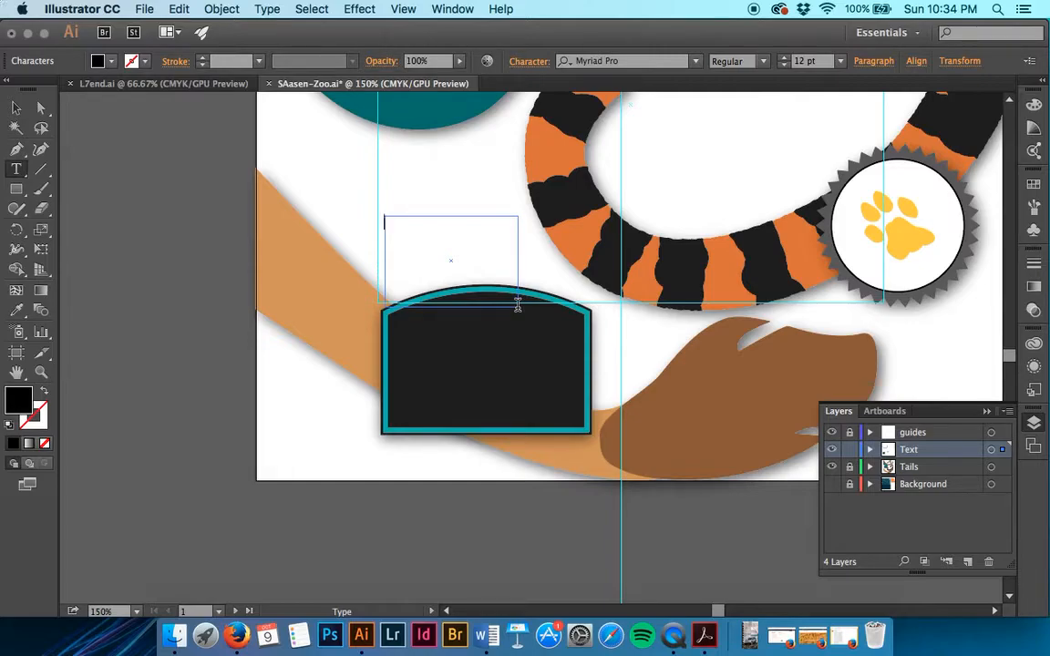
text(S)
text(a)
text(ga)
key(BackSpace)
key(BackSpace)
text(fari)
key(BackSpace)
text(i Zoo)
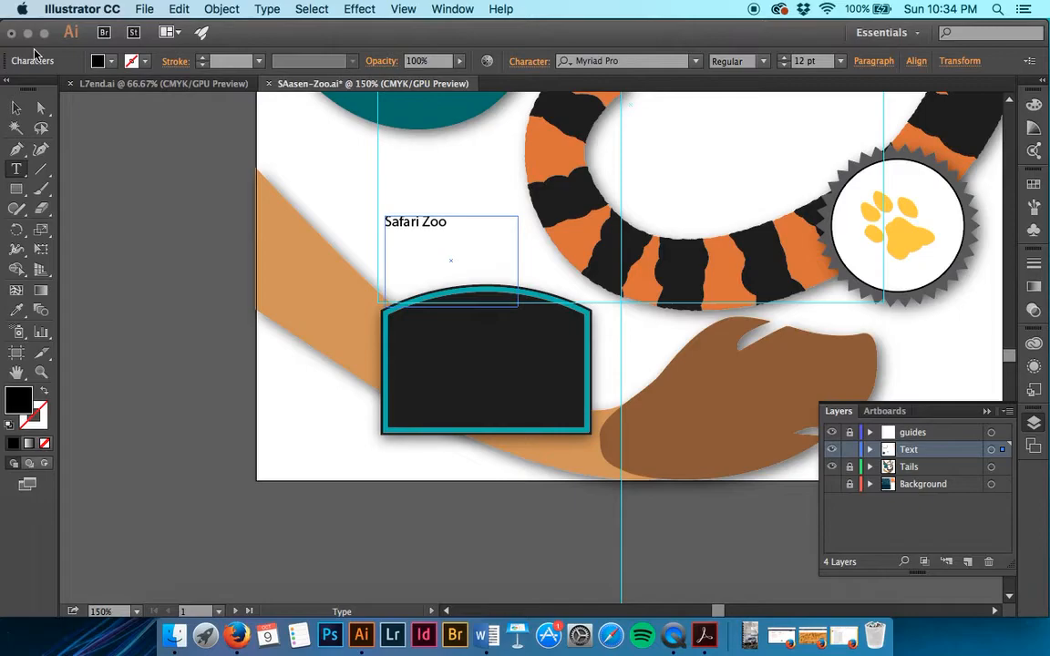
key(Escape)
Narrow the "Safari Zoo" text box so the words wrap onto two lines, and extend its lower edge into the sign
drag(517, 305, 429, 270)
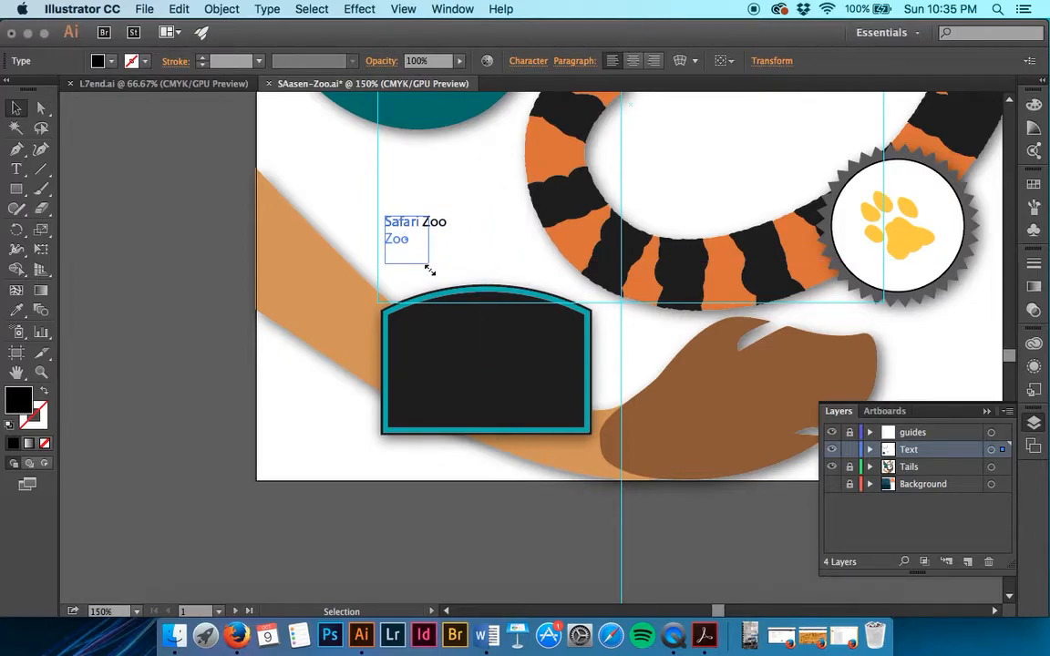
drag(428, 270, 425, 318)
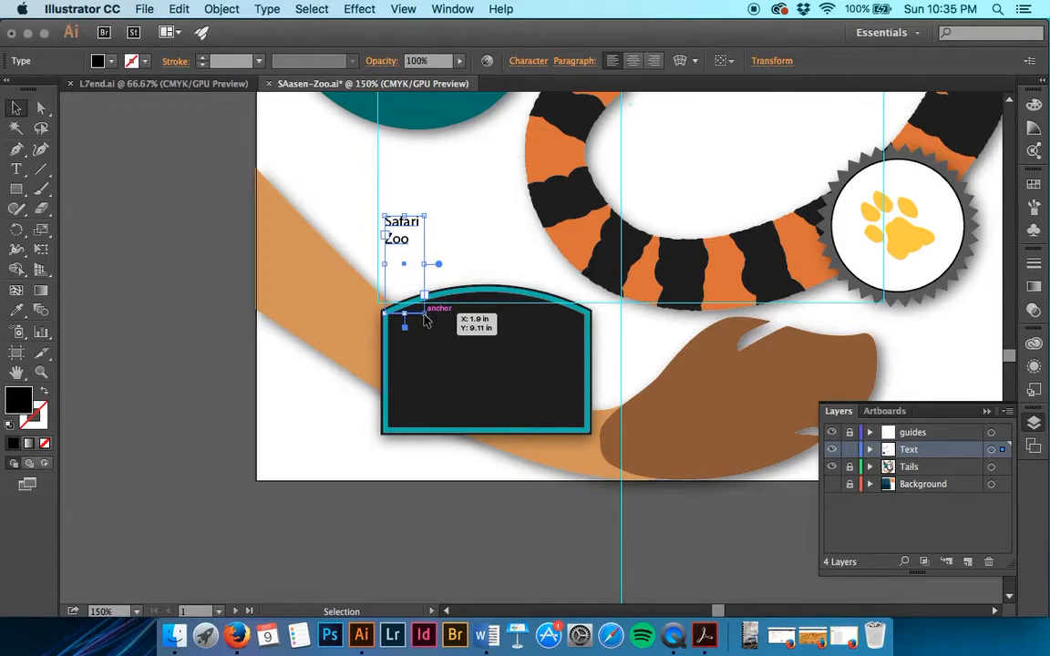
scroll(425, 228, down, 1)
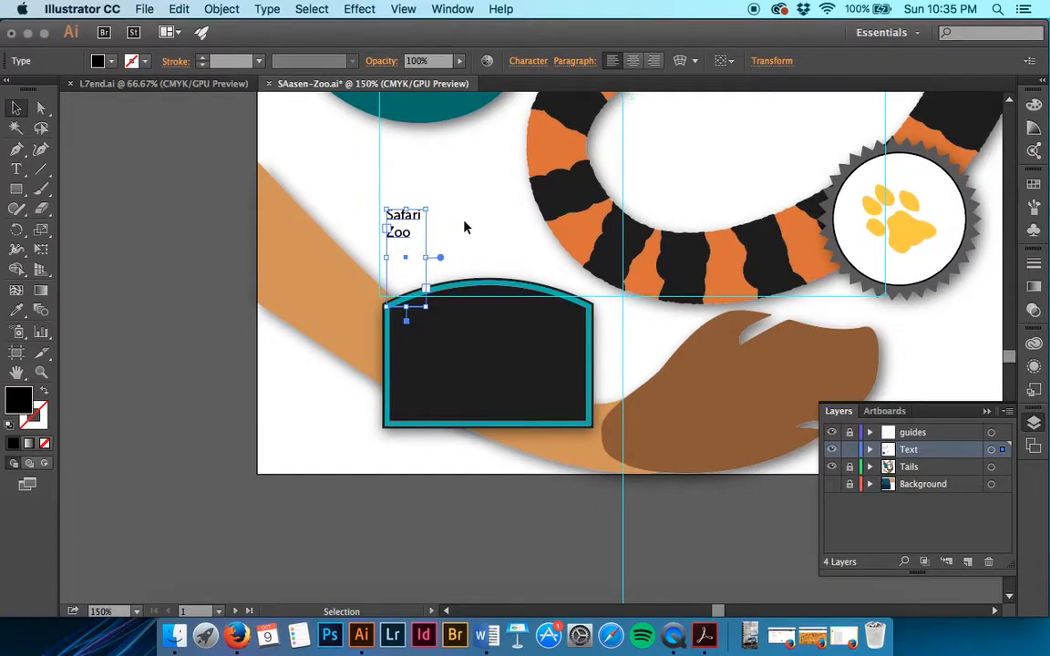
Move the "Safari Zoo" area type onto the tan tail just left of the dark sign and save the flyer
drag(406, 232, 360, 333)
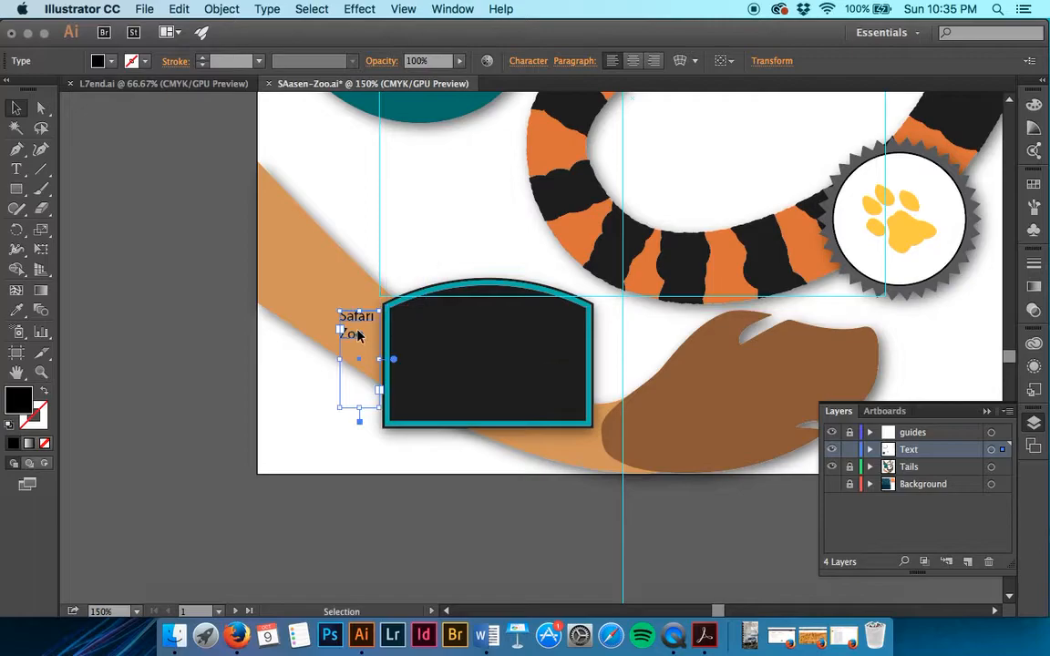
click(349, 455)
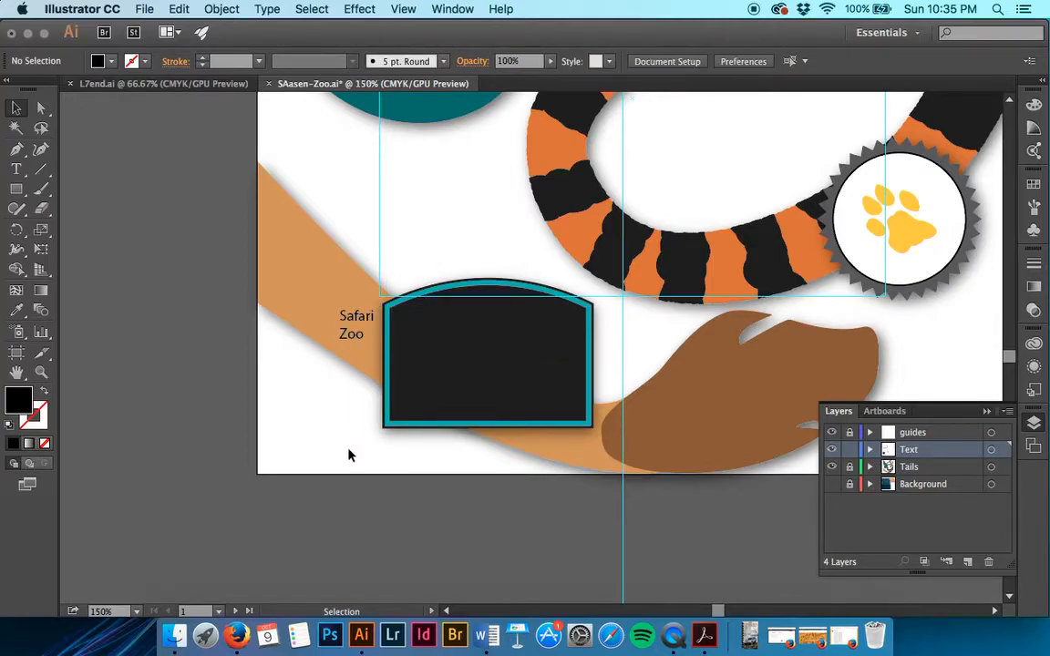
key(a)
key(super+s)
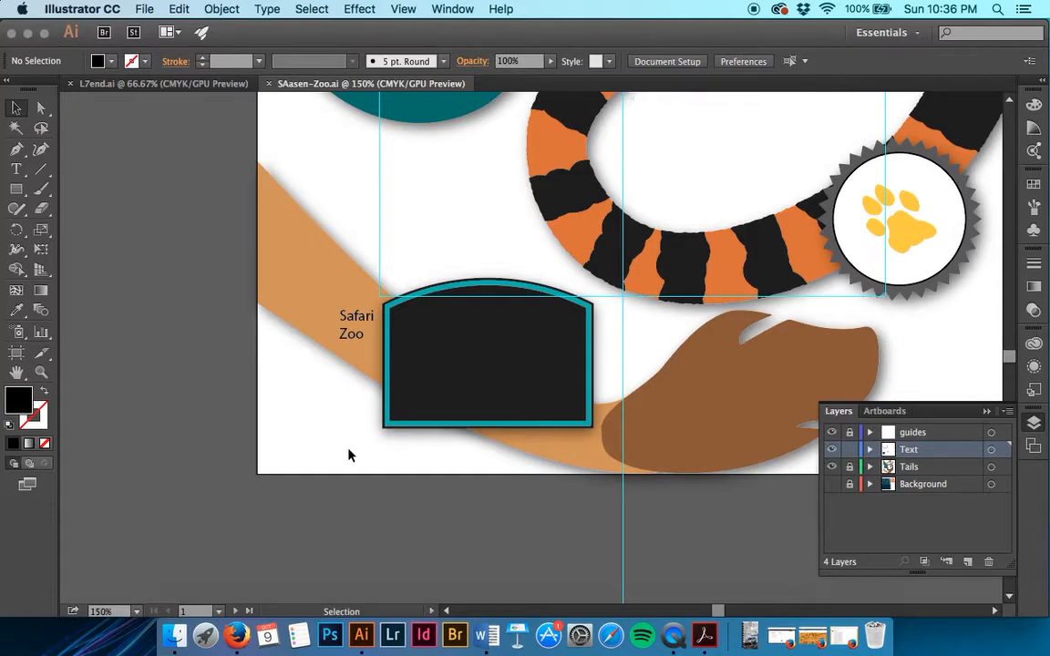
Add the point type "Thursdays at 6:30 pm" in the white space inside the tiger tail's curve and select it as an object
scroll(348, 456, up, 5)
scroll(348, 456, right, 4)
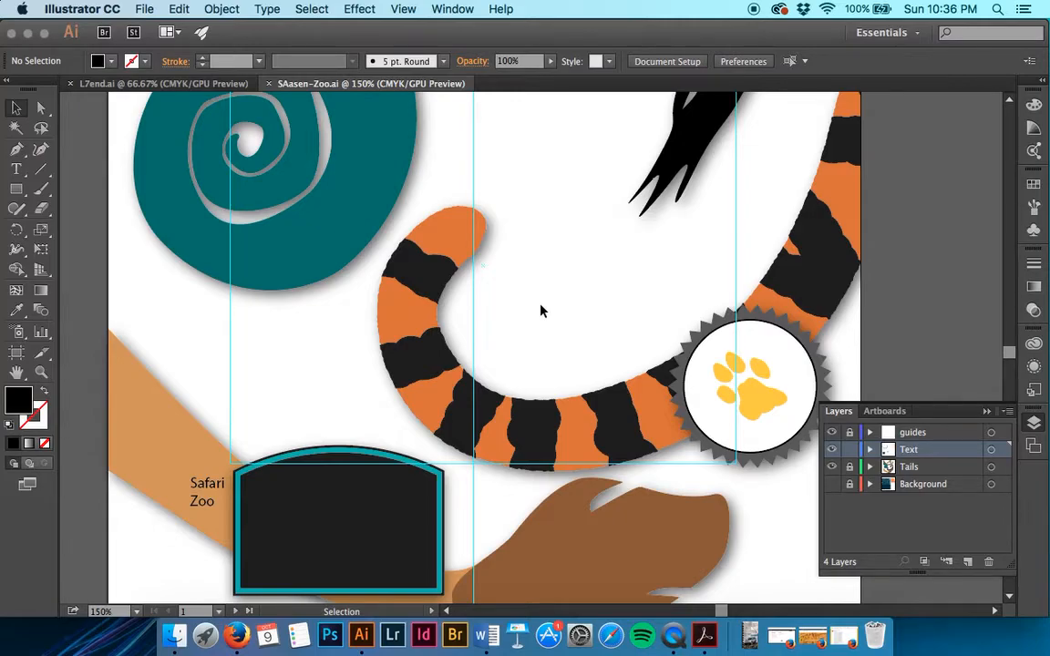
click(16, 169)
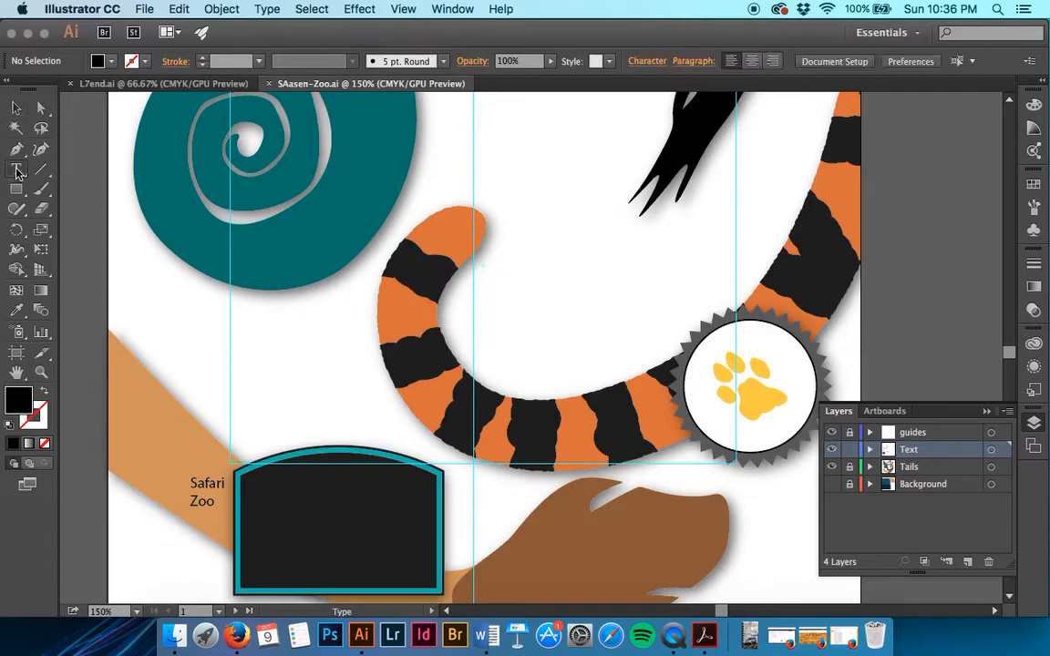
click(495, 301)
text(Thursda)
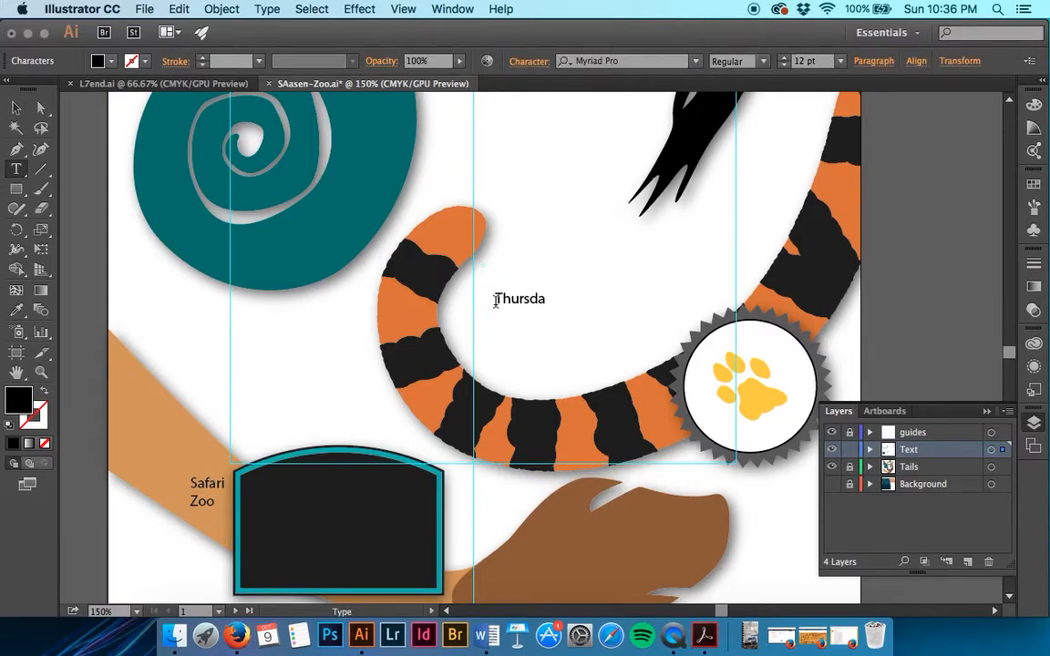
text(ys at 6:30 pm)
key(super+equal)
key(super+equal)
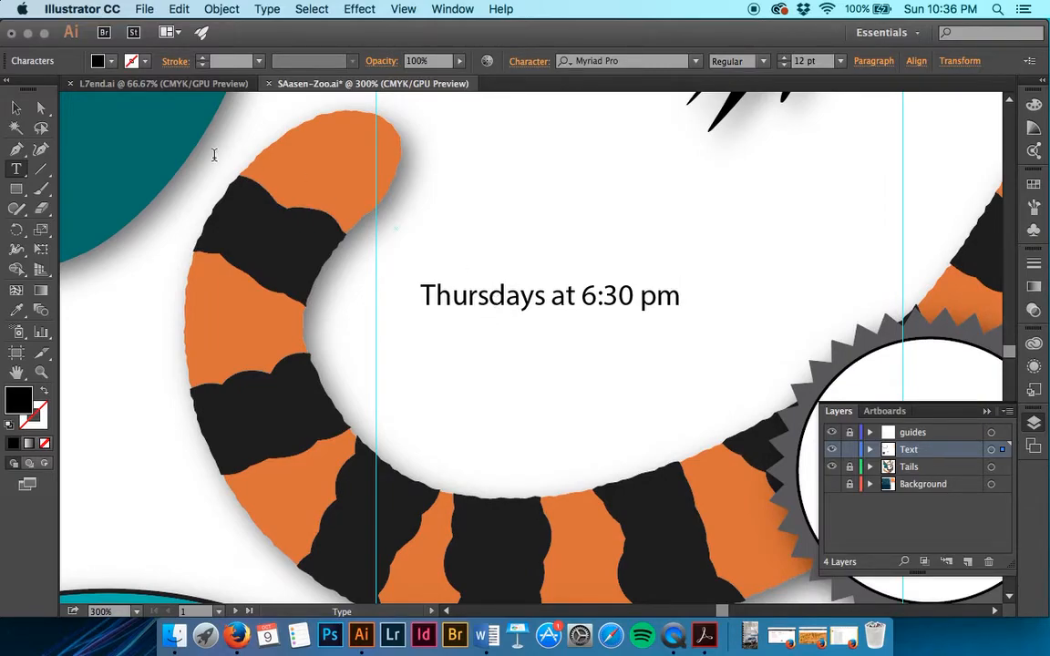
click(16, 110)
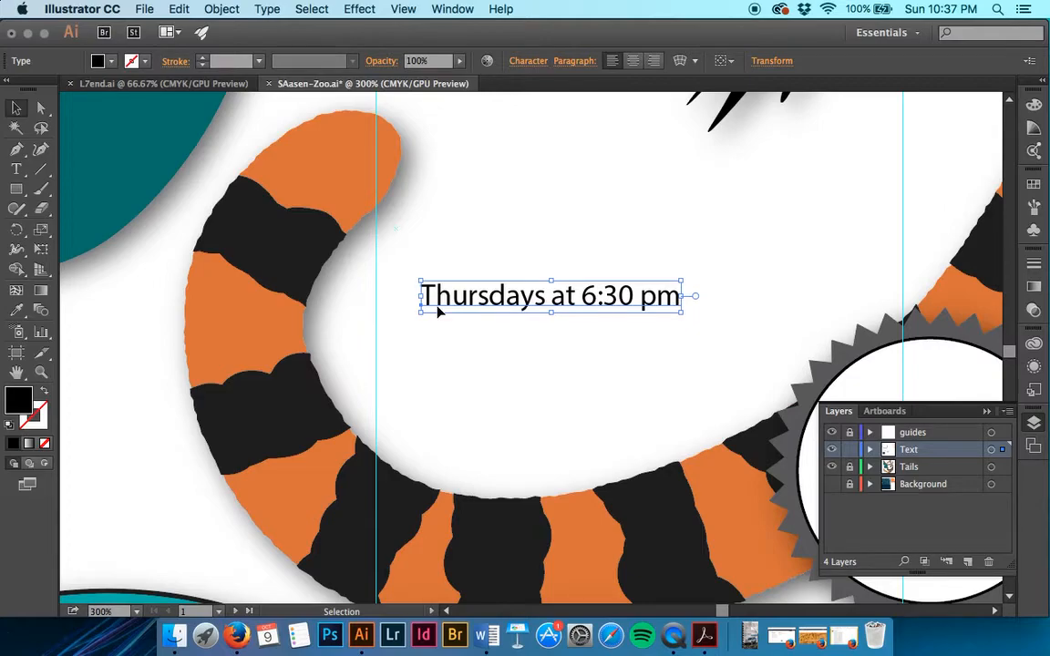
Try compressing the "Thursdays at 6:30 pm" point type horizontally and undo the distortion
drag(682, 295, 638, 296)
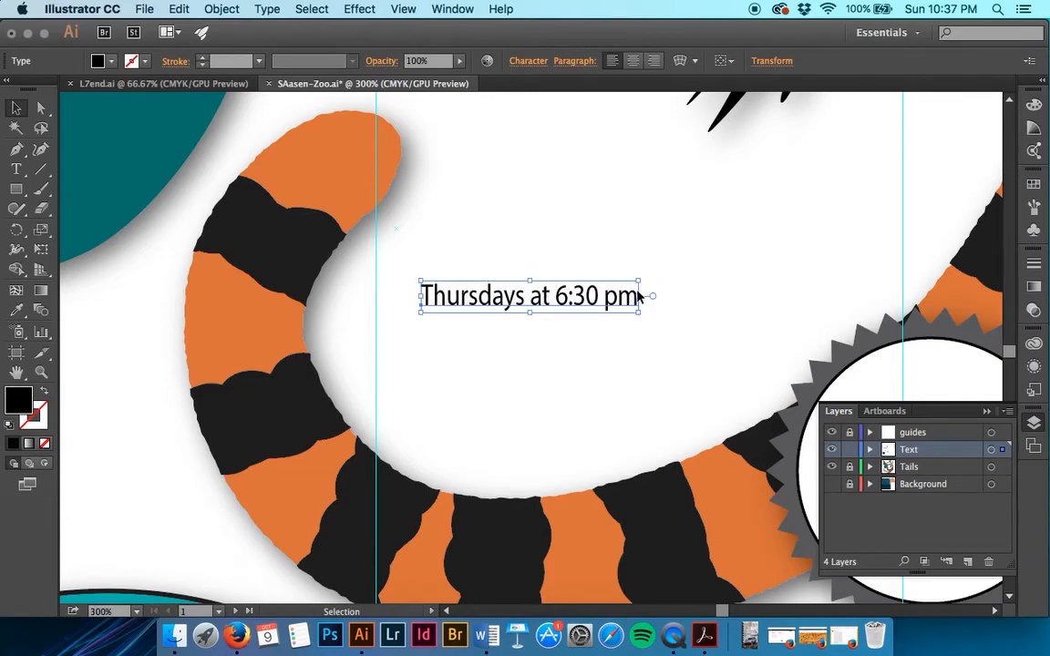
key(super+z)
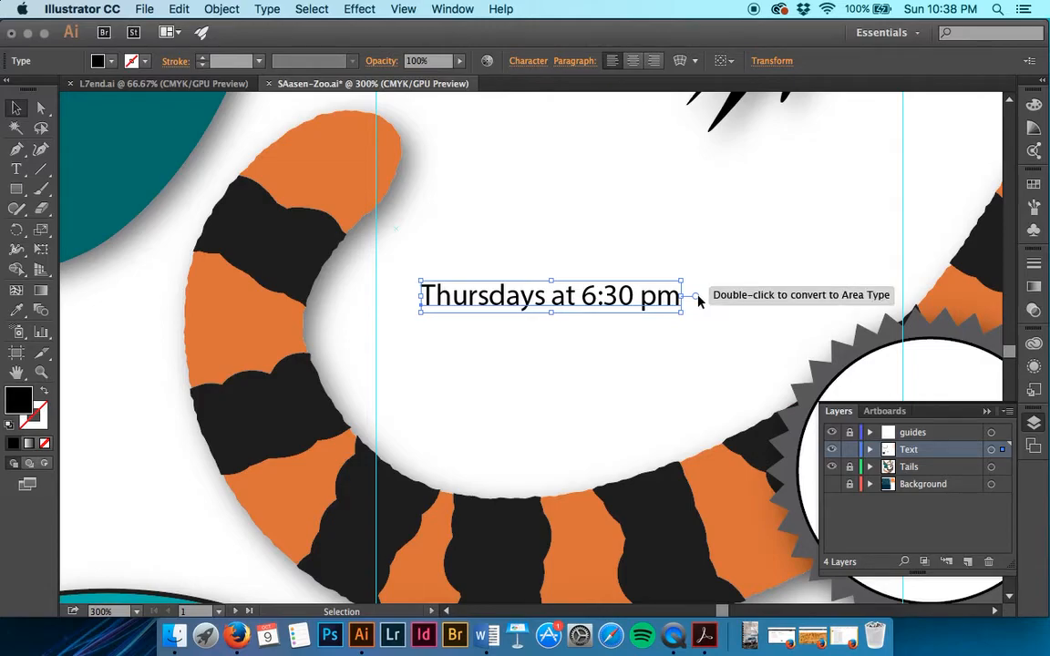
Convert the "Thursdays at 6:30 pm" text to area type, resize its box so "6:30 pm" wraps onto a second line, and save
double_click(697, 299)
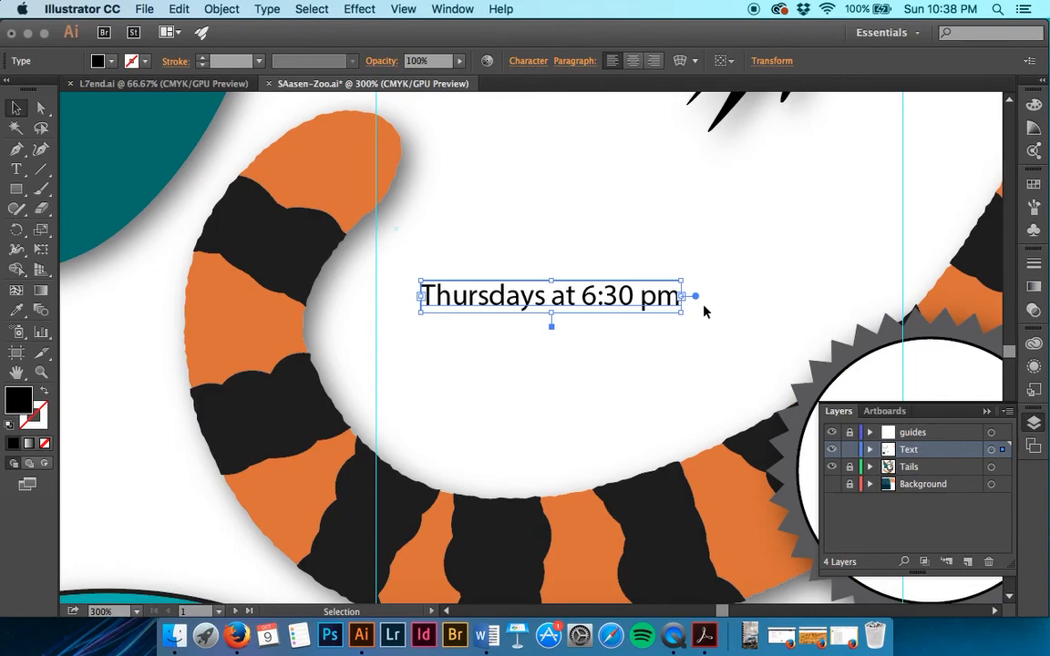
drag(682, 312, 585, 357)
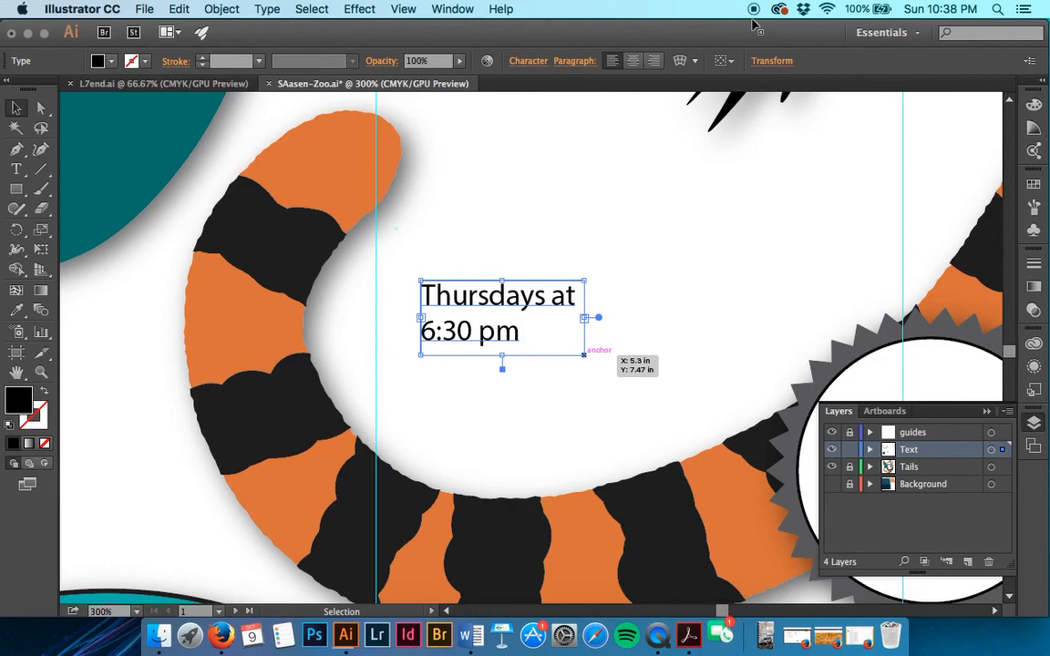
key(super+s)
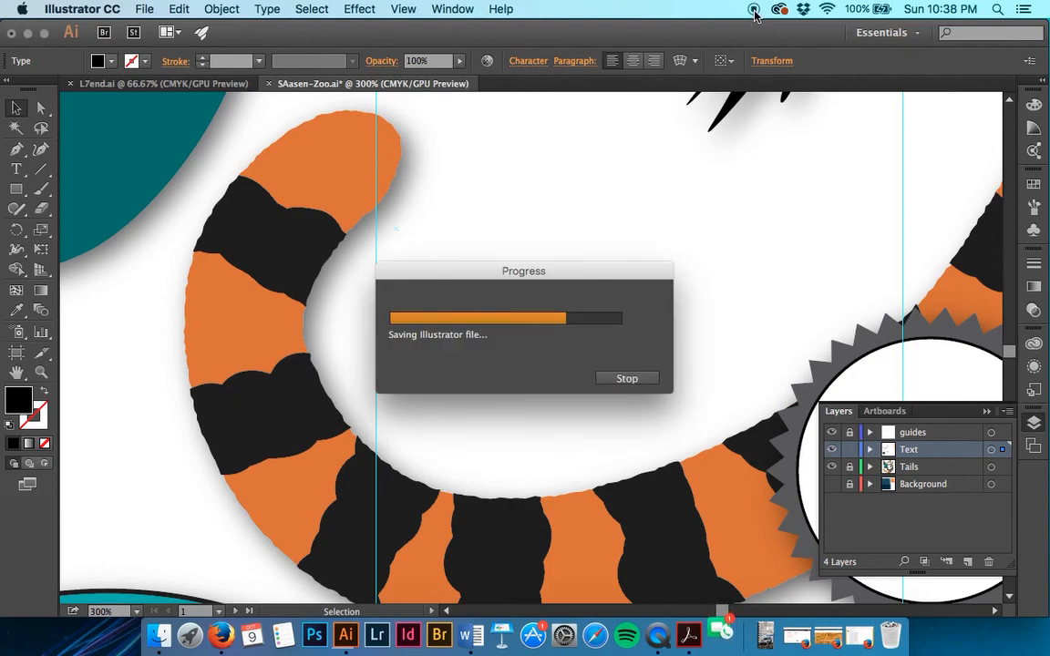